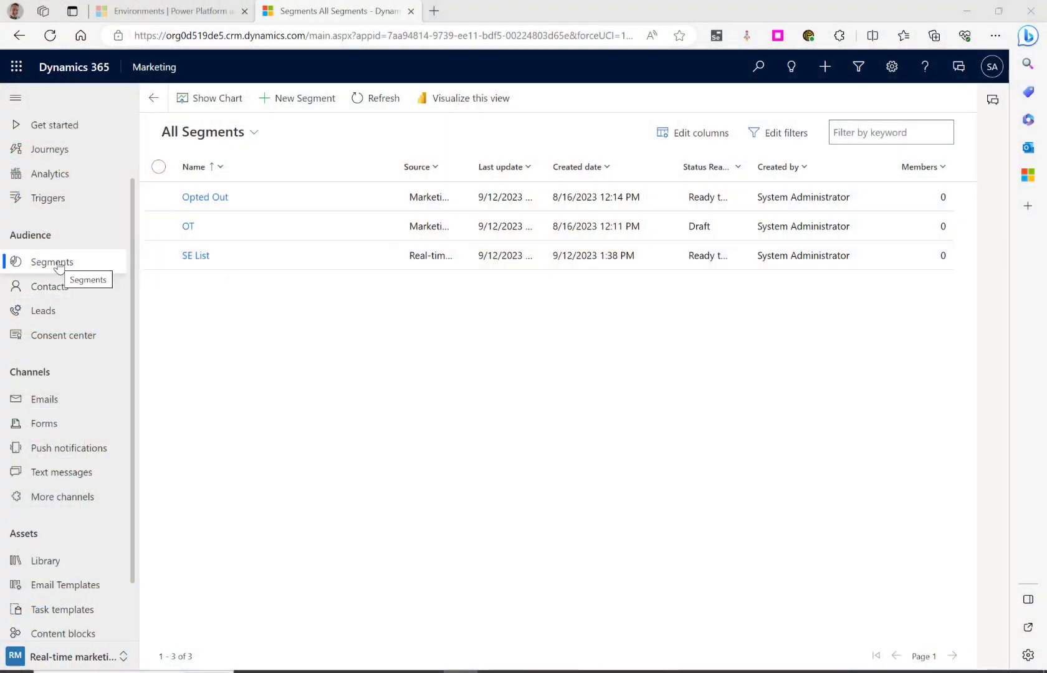
# Create a Contact segment 'mailable contacts', describing bulk-email-allowed directors with email addresses to Query Assist
pyautogui.click(302, 99)
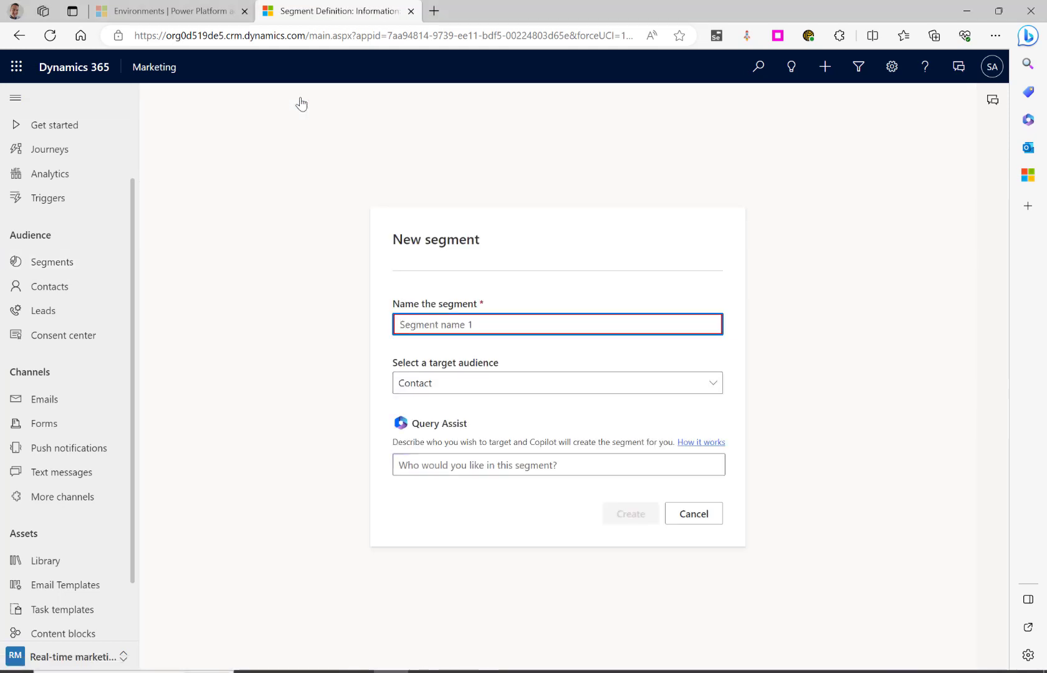
pyautogui.write('mailable ')
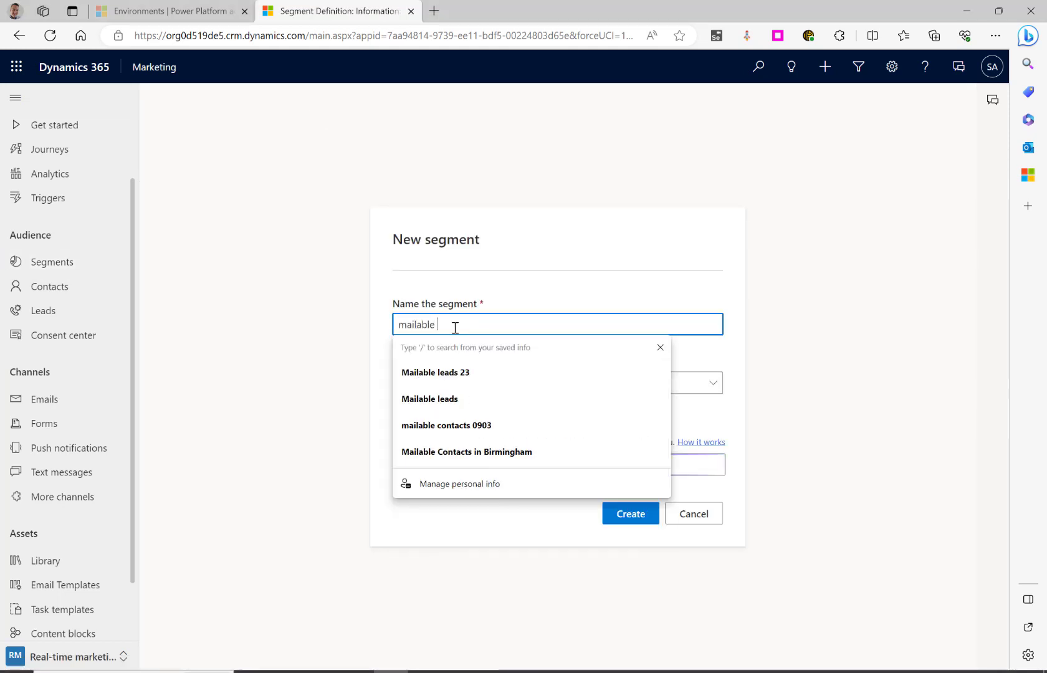
pyautogui.write('contacts')
pyautogui.click(519, 299)
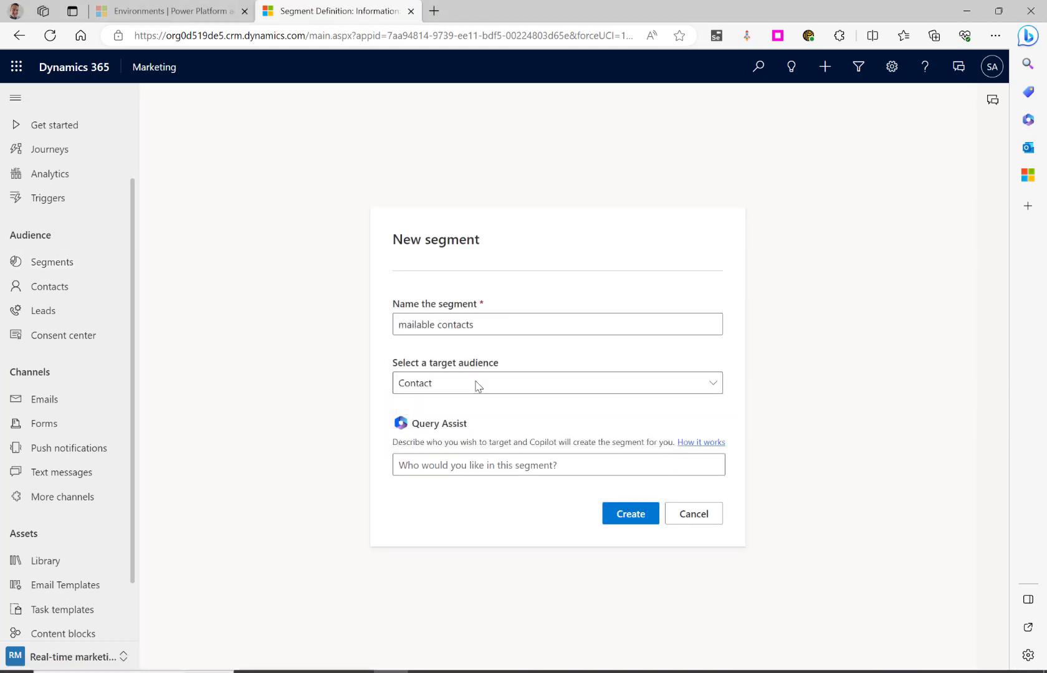
pyautogui.click(445, 388)
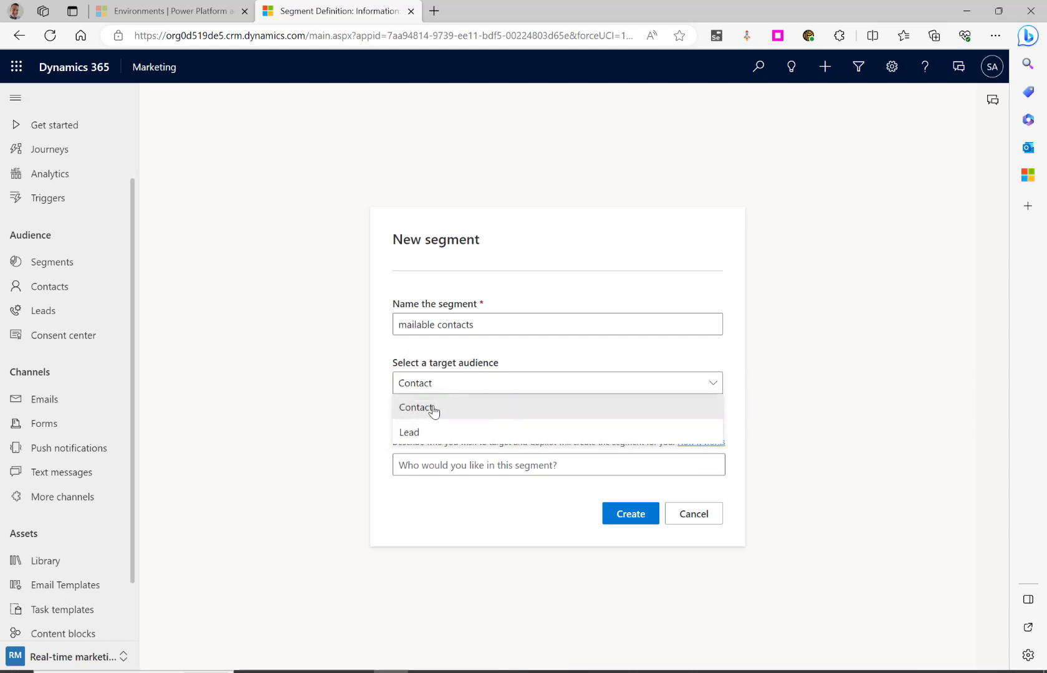
pyautogui.click(463, 359)
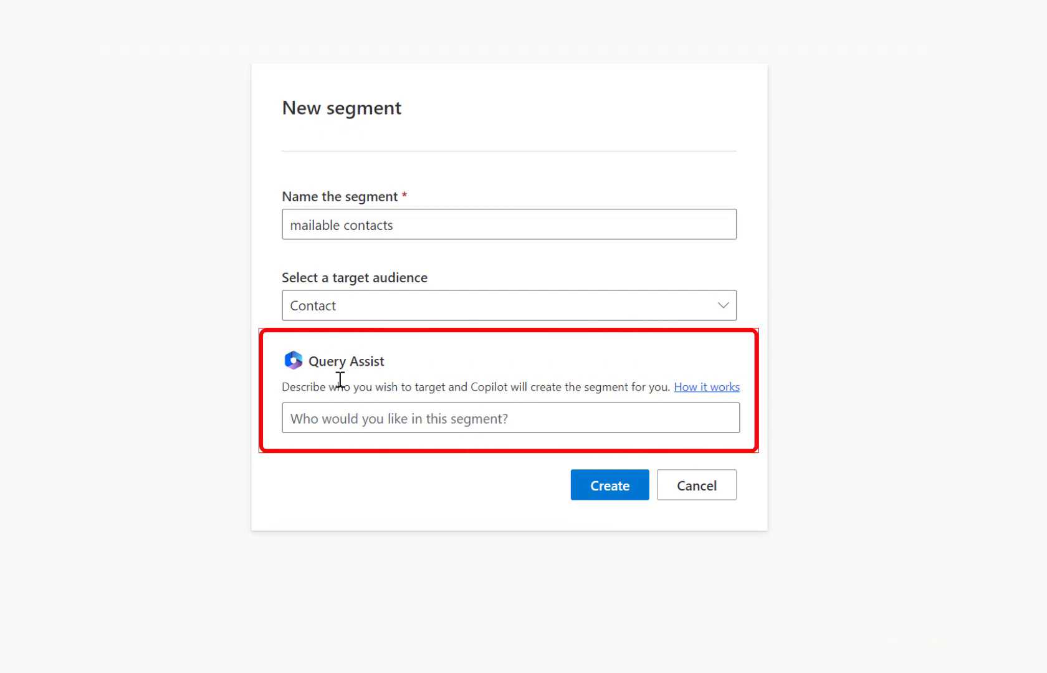
pyautogui.click(357, 419)
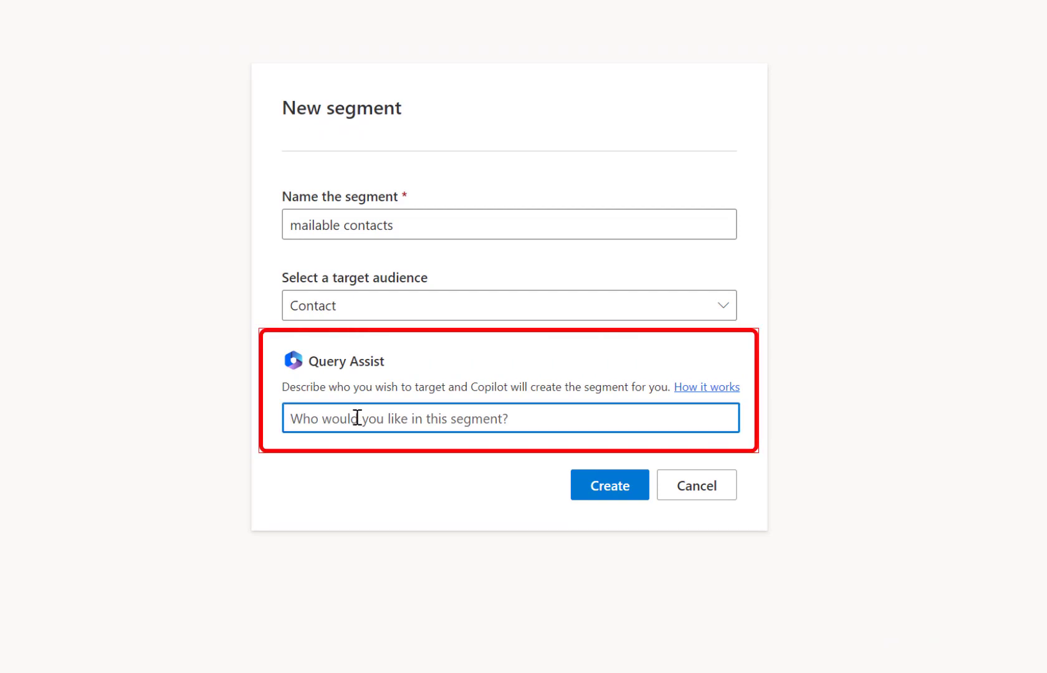
pyautogui.write('People who allow bu')
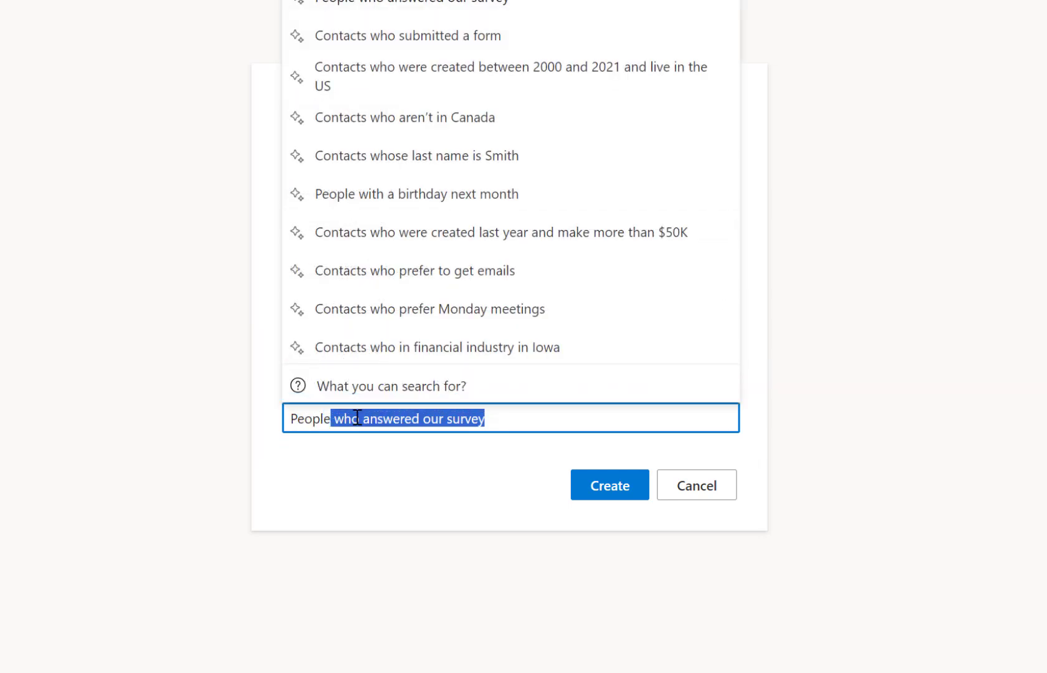
pyautogui.write('lk email, have an')
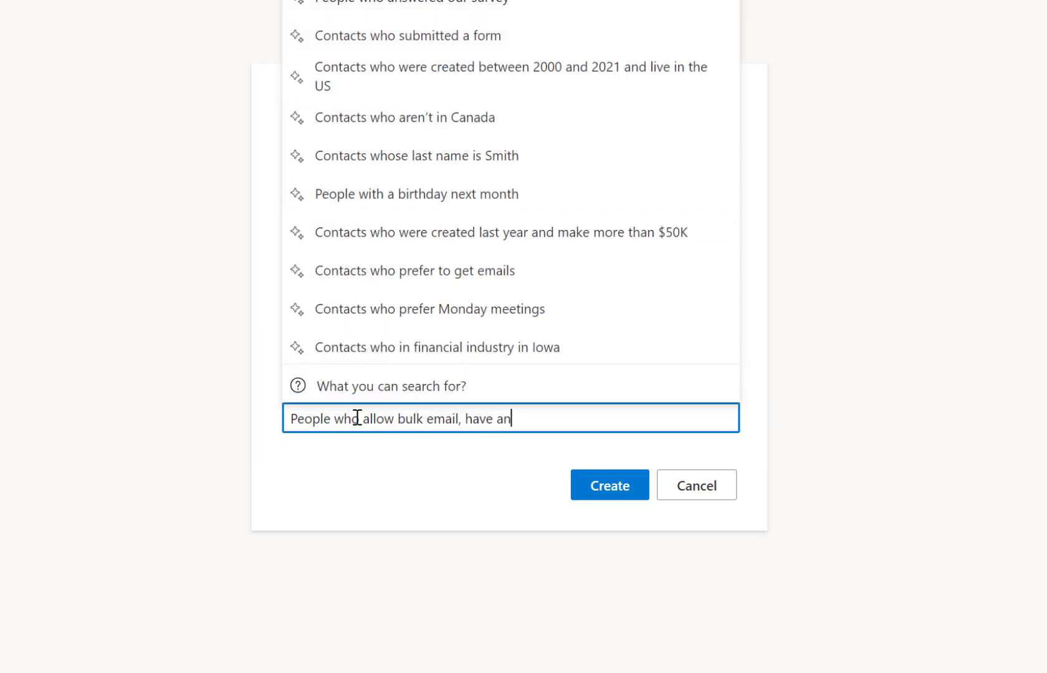
pyautogui.write(' email address and have director in')
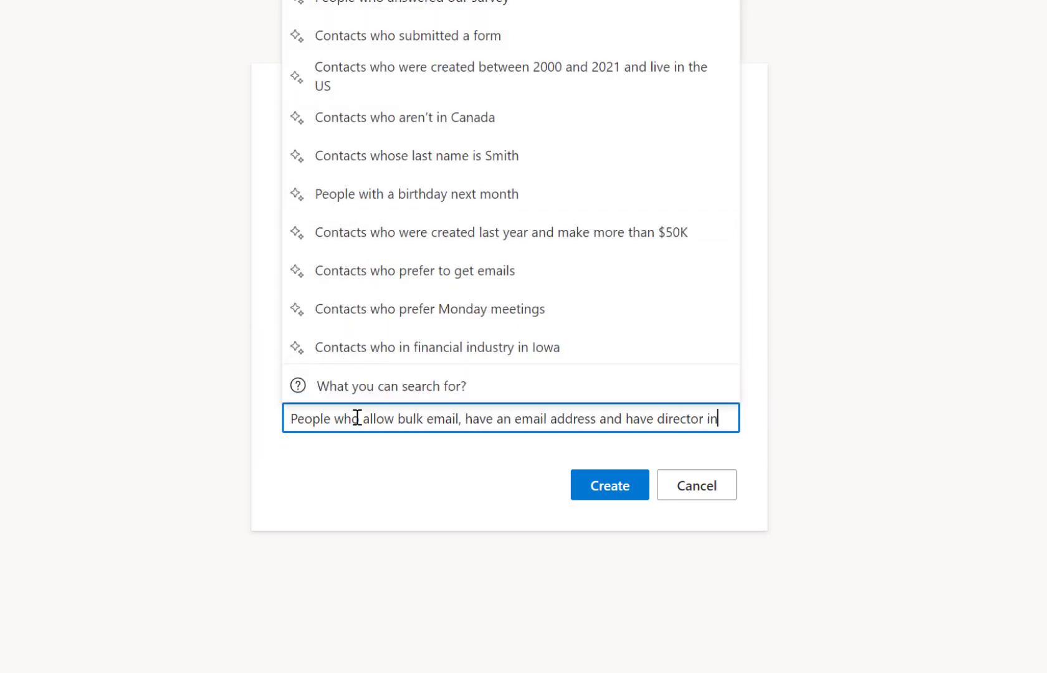
pyautogui.write(' their job title')
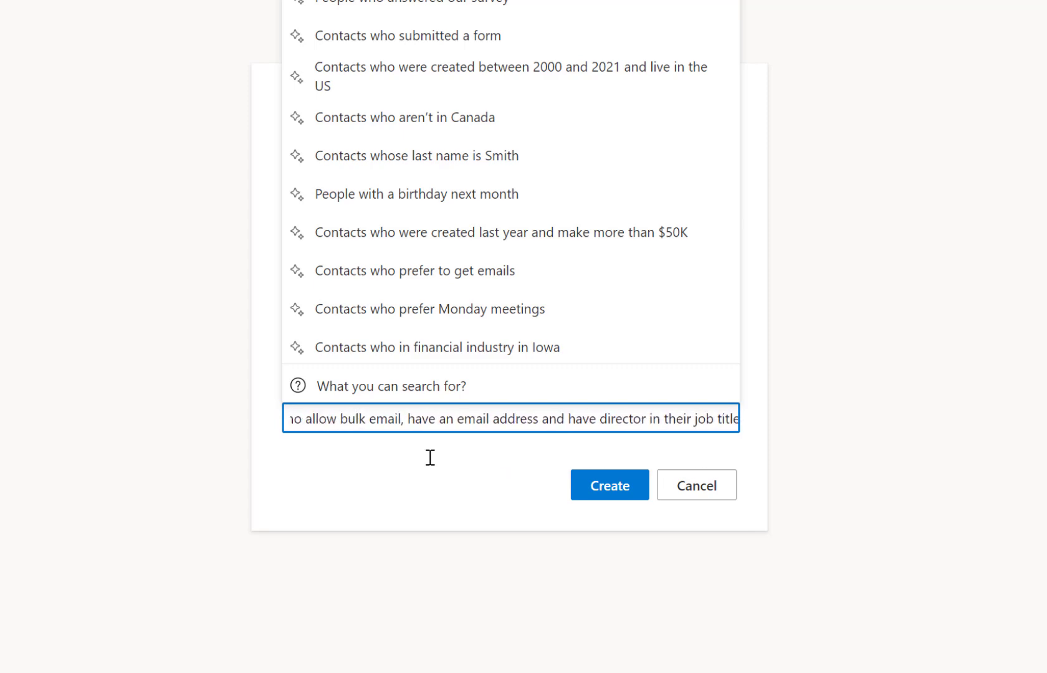
# Add Copilot's Group 1: bulk emails allowed, Email contains data, Job Title contains director
pyautogui.click(610, 491)
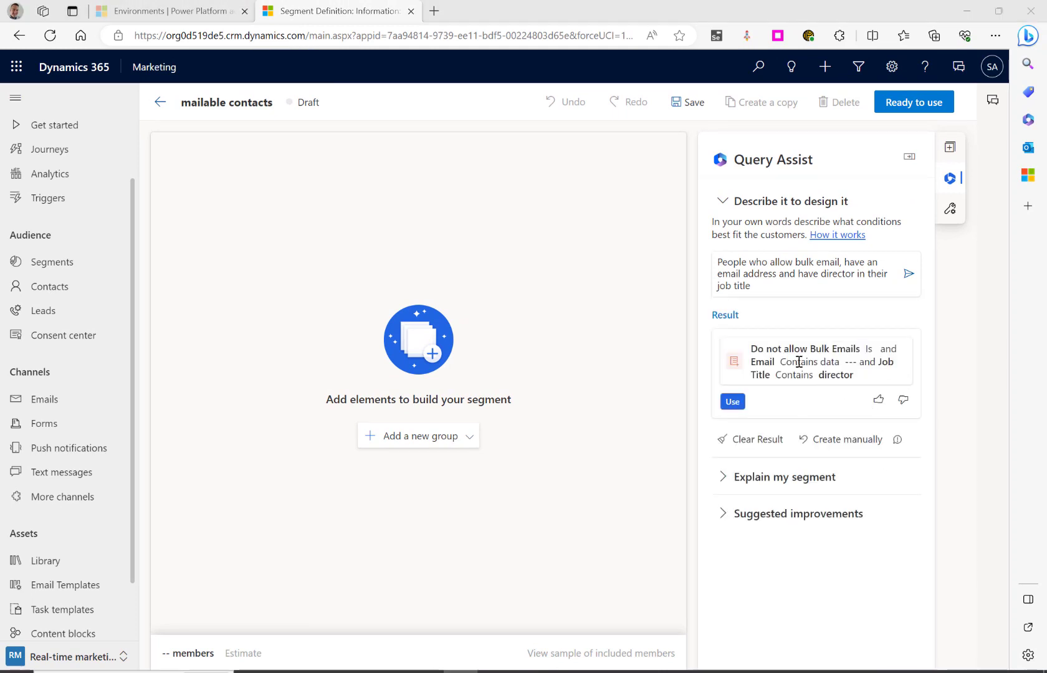
pyautogui.click(733, 401)
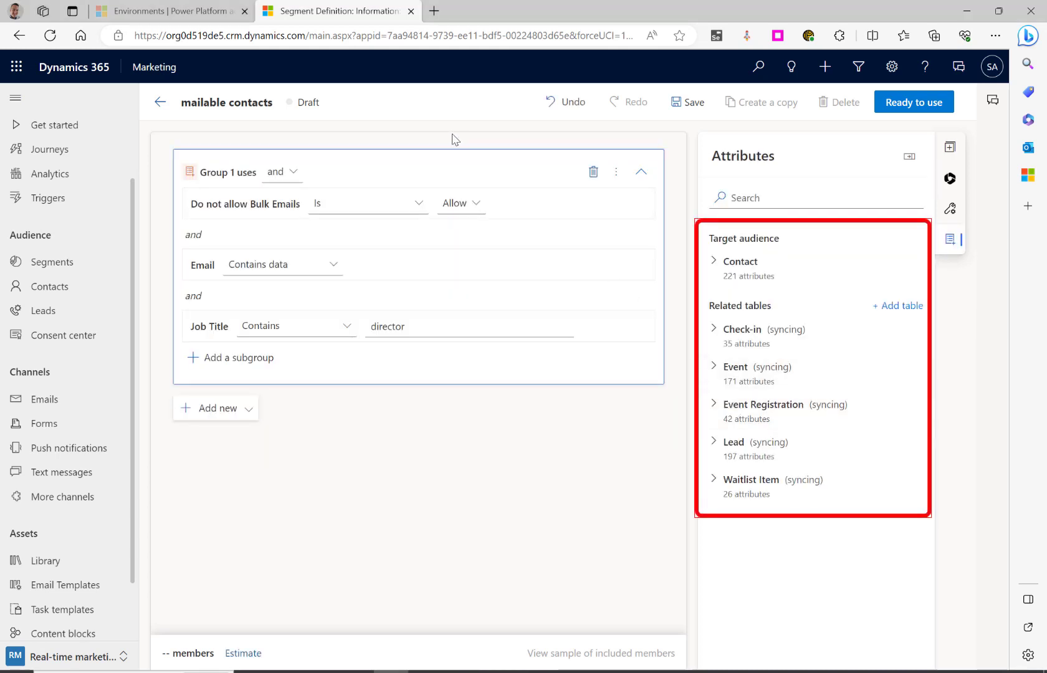
pyautogui.click(569, 142)
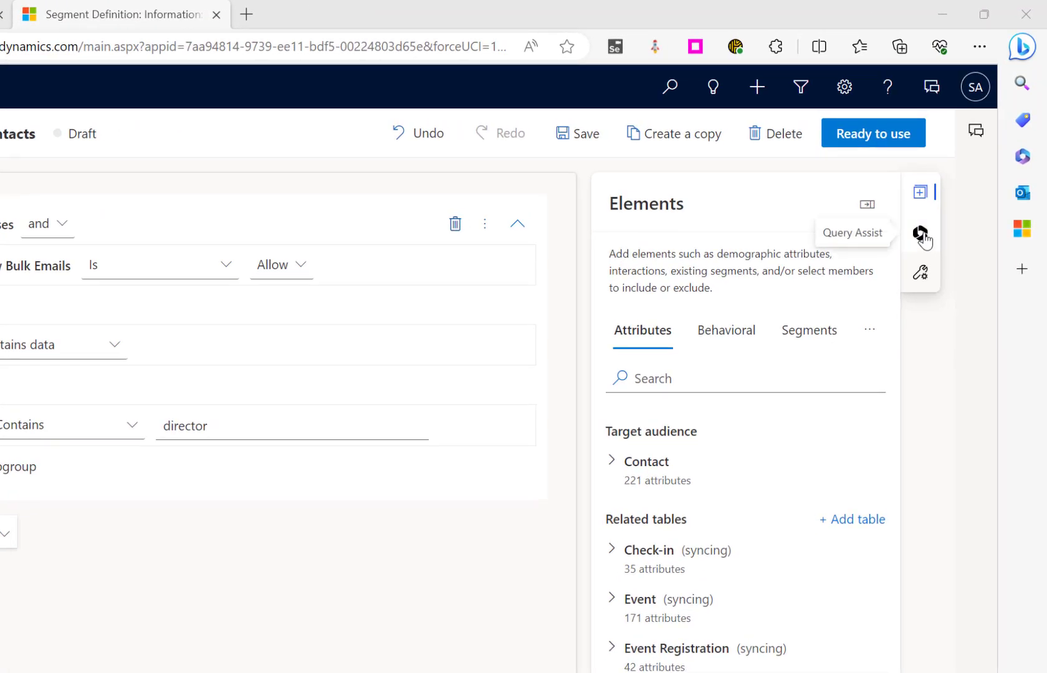
# Ask Query Assist for 'people who work at companies in New York' and add the city condition
pyautogui.click(921, 234)
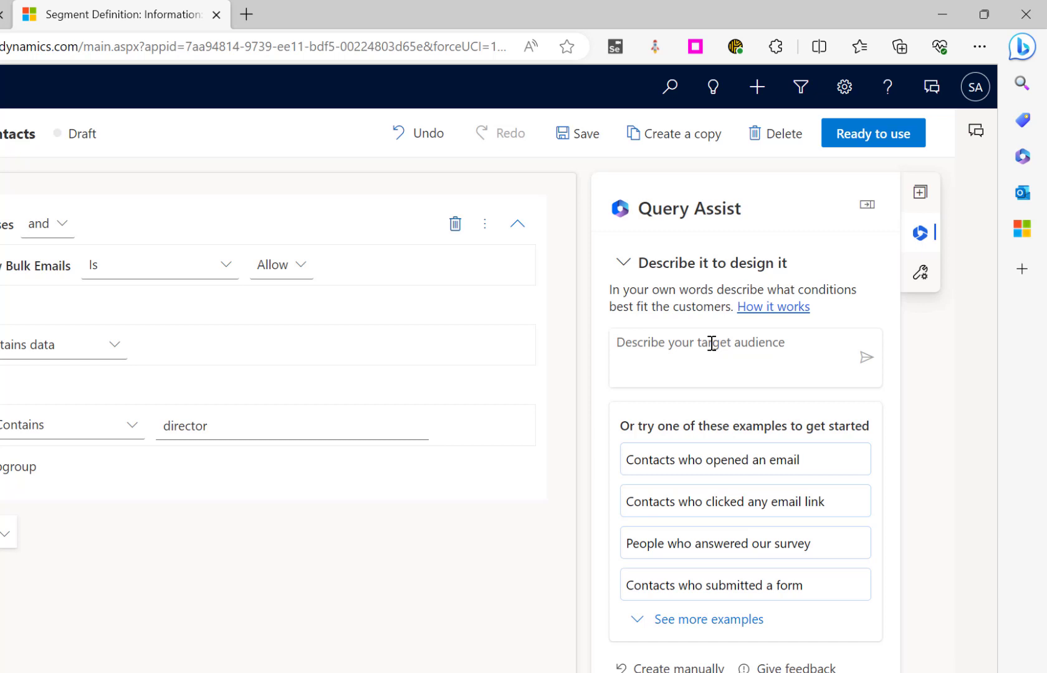
pyautogui.click(649, 347)
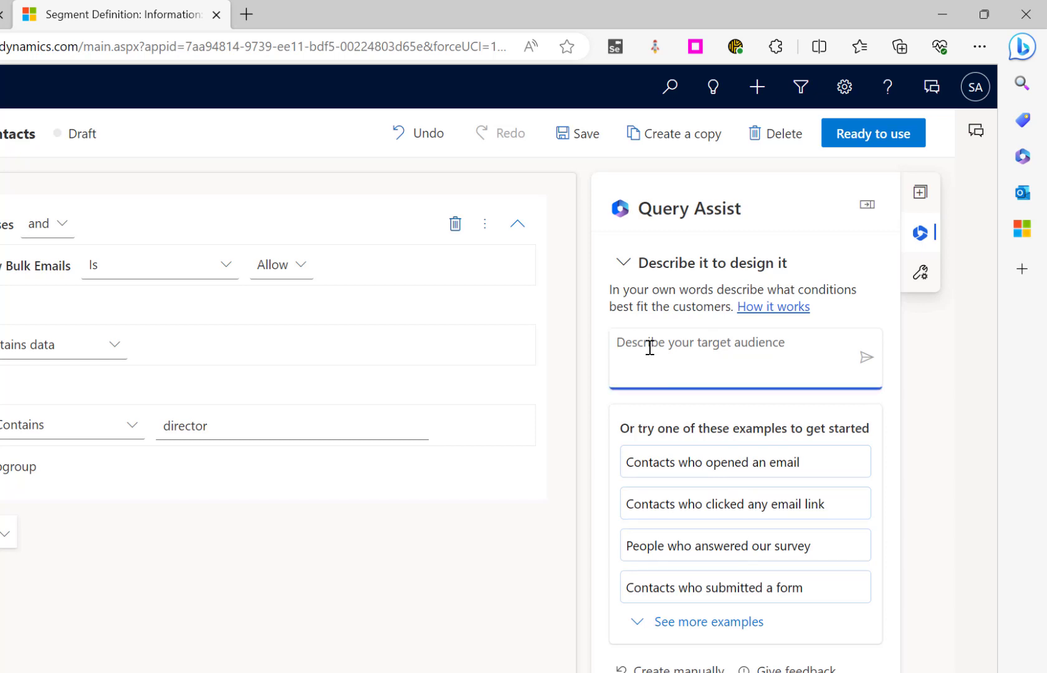
pyautogui.write('people who work at companie')
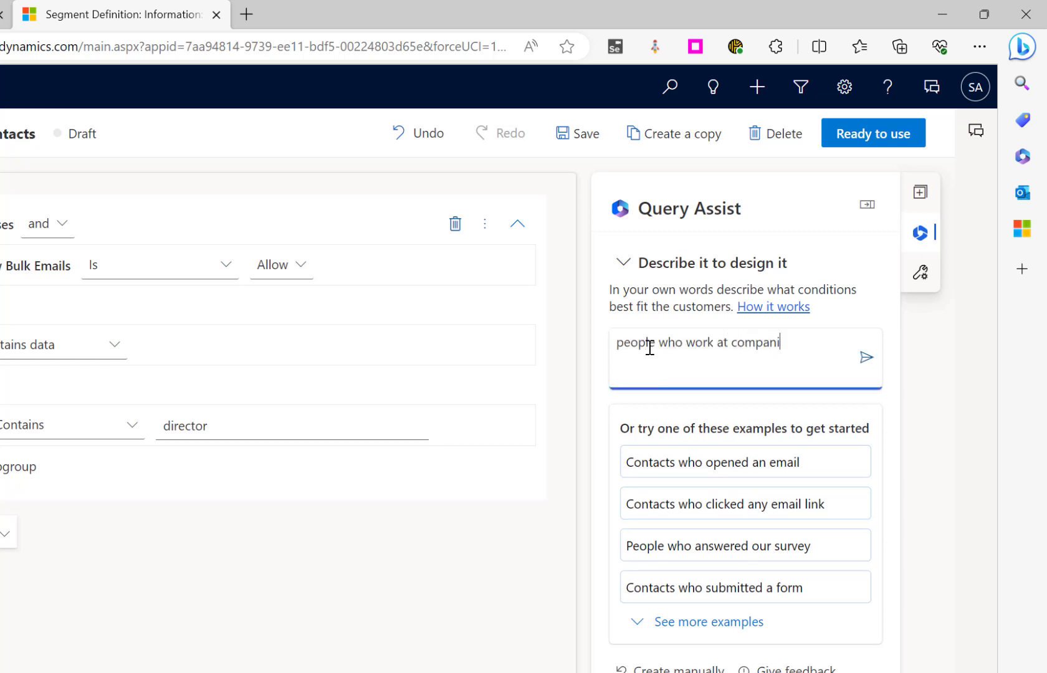
pyautogui.write('s in New York')
pyautogui.press('Return')
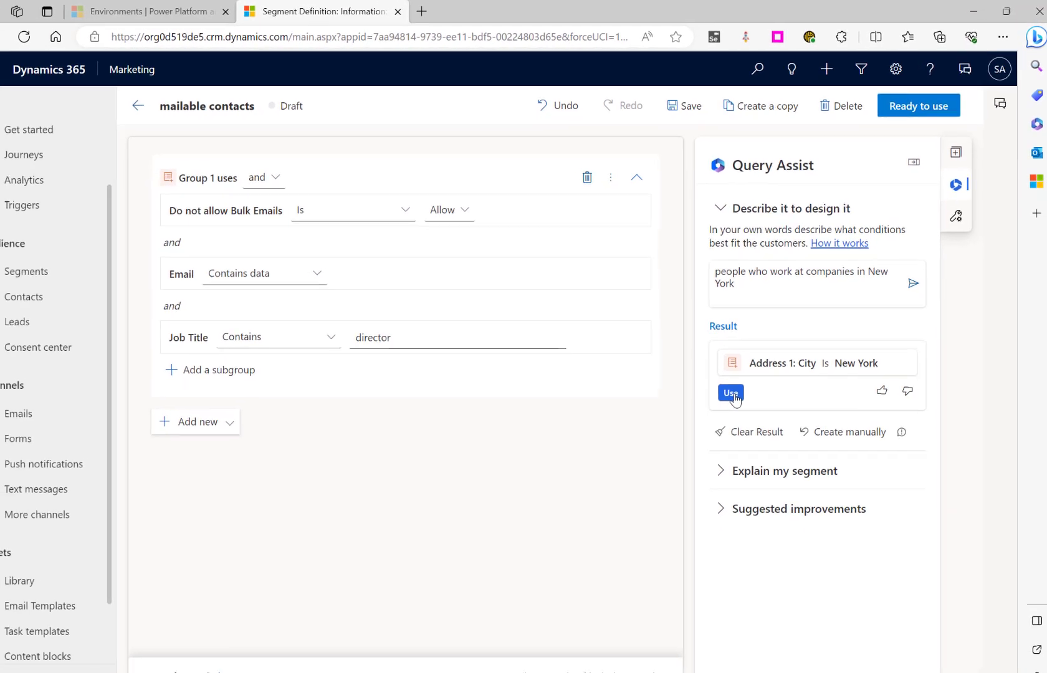
pyautogui.click(731, 394)
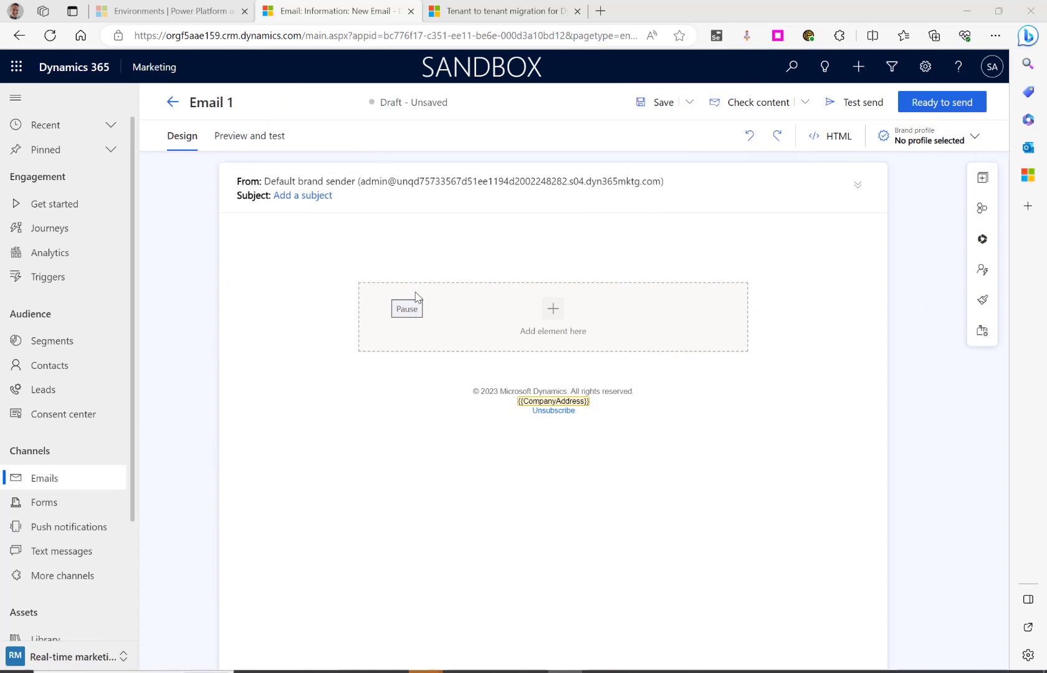
# Show the Copilot pane for Email 1 with its suggested email topics
pyautogui.click(983, 241)
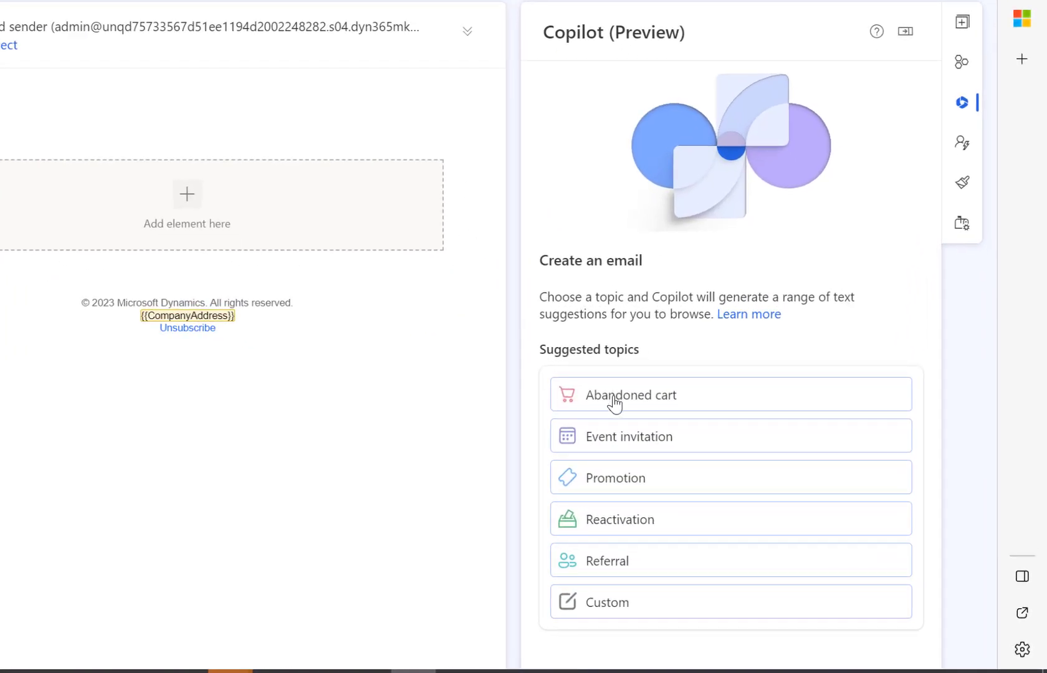
# Choose Event invitation with an Engaged tone, then generate ideas and a second batch of ideas
pyautogui.click(616, 442)
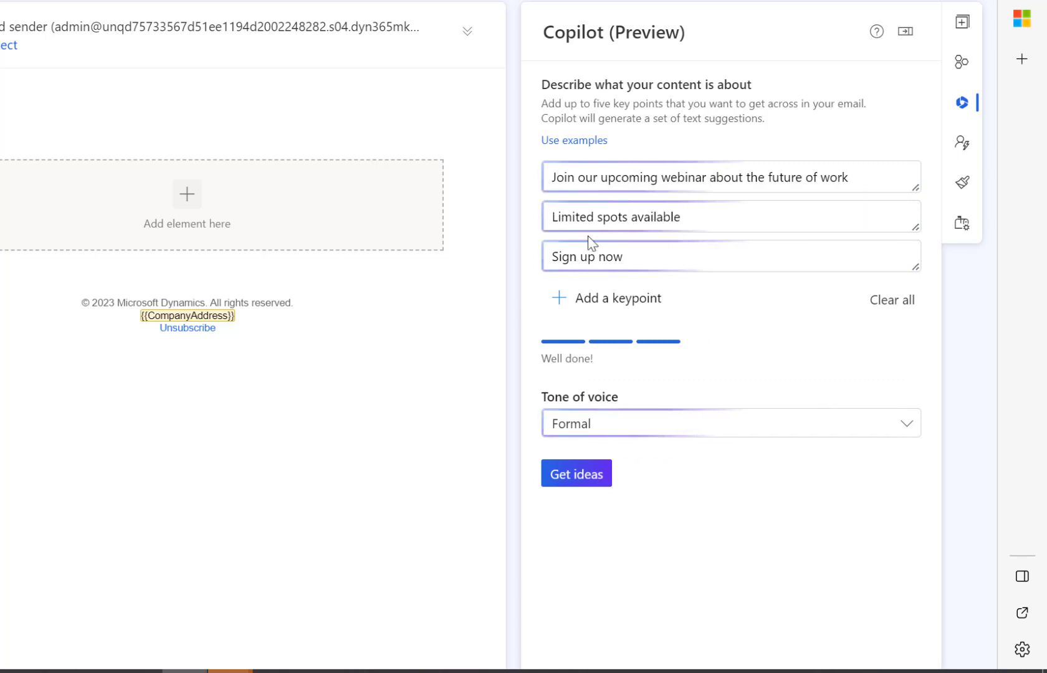
pyautogui.click(603, 431)
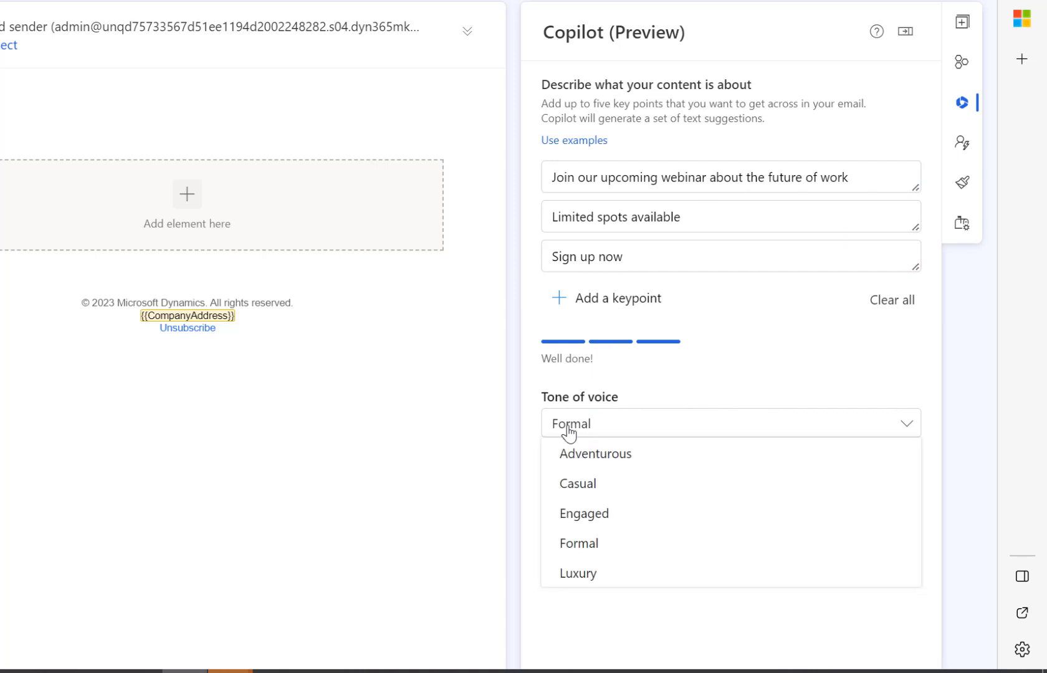
pyautogui.click(596, 521)
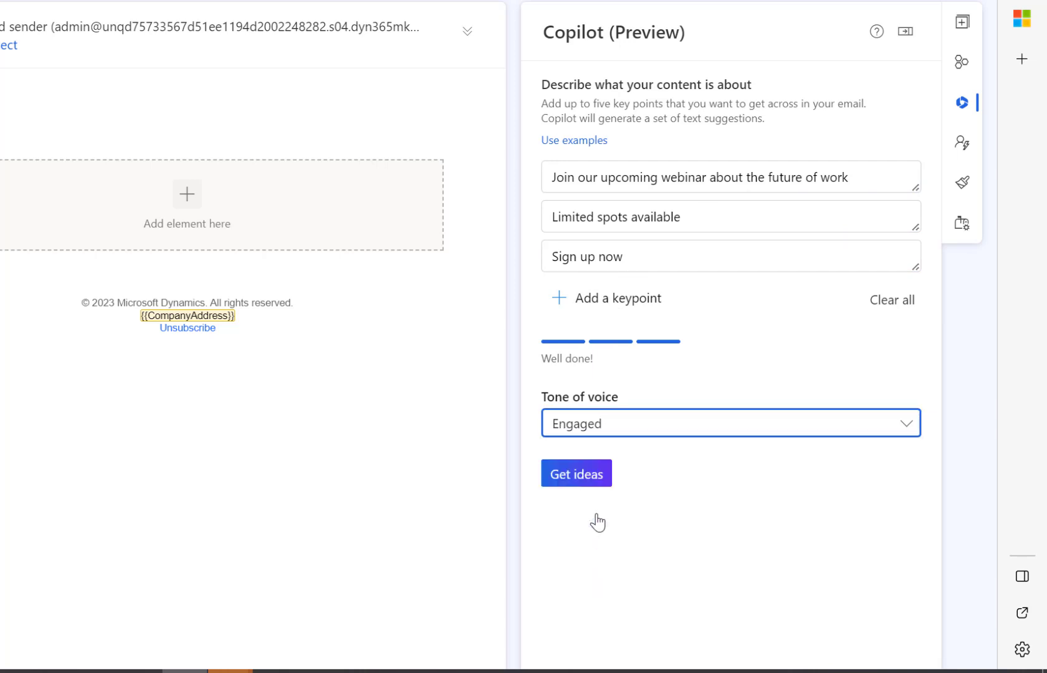
pyautogui.click(576, 476)
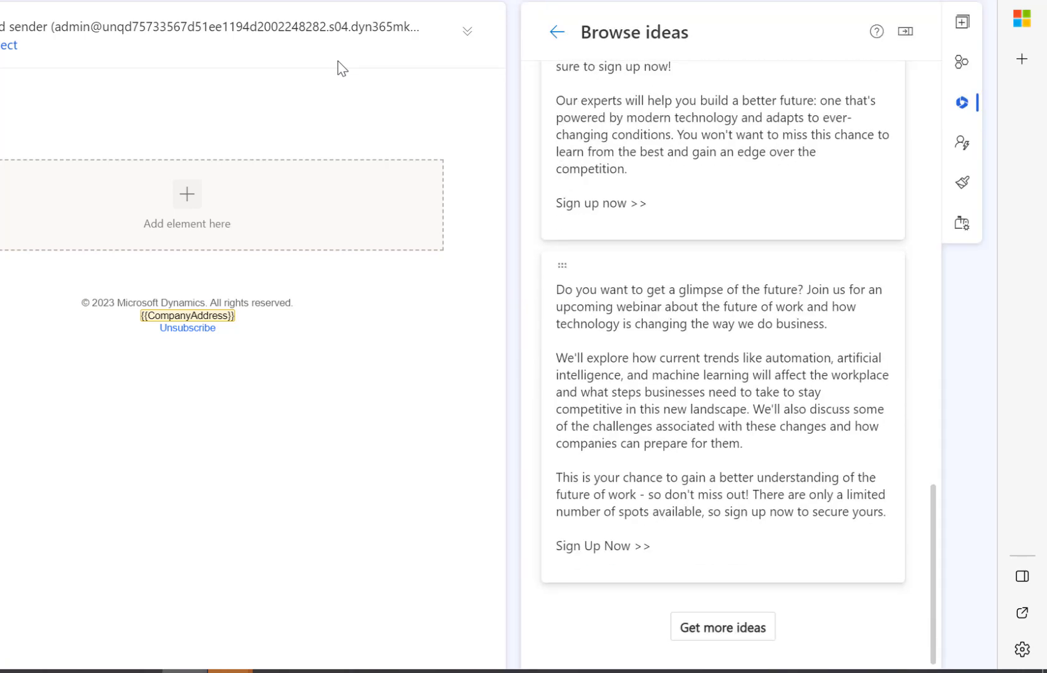
pyautogui.click(740, 633)
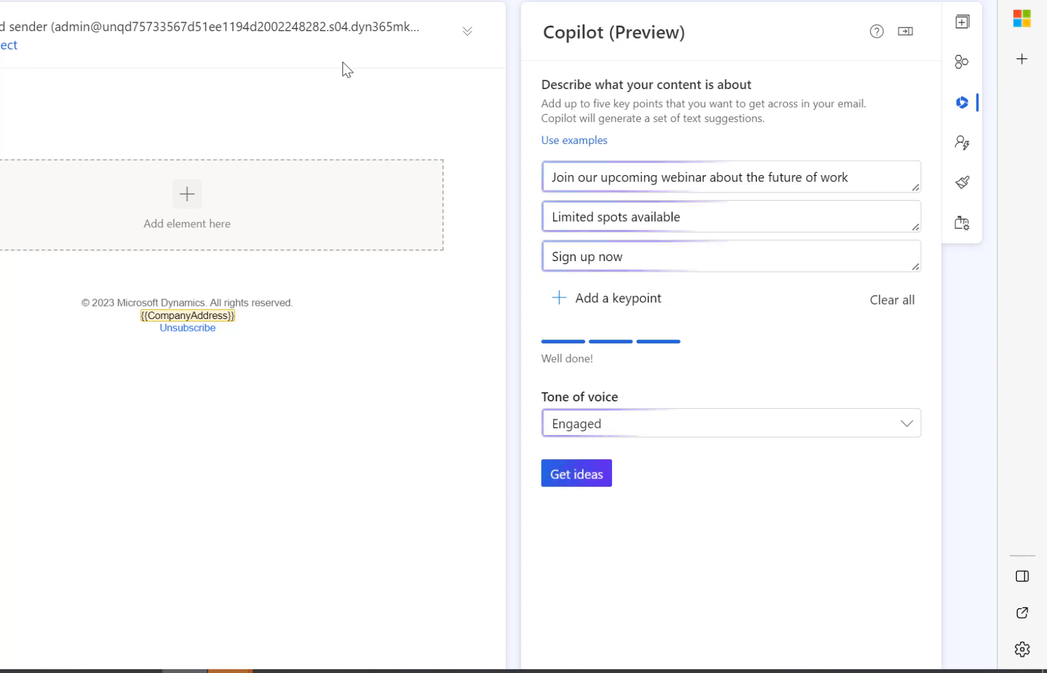
# Rewrite key points to 'new product launch', 'new features demonstrate', plus 'first 200 places reserved for premier customers'
pyautogui.moveTo(854, 176); pyautogui.dragTo(461, 143)
pyautogui.write('new product launch')
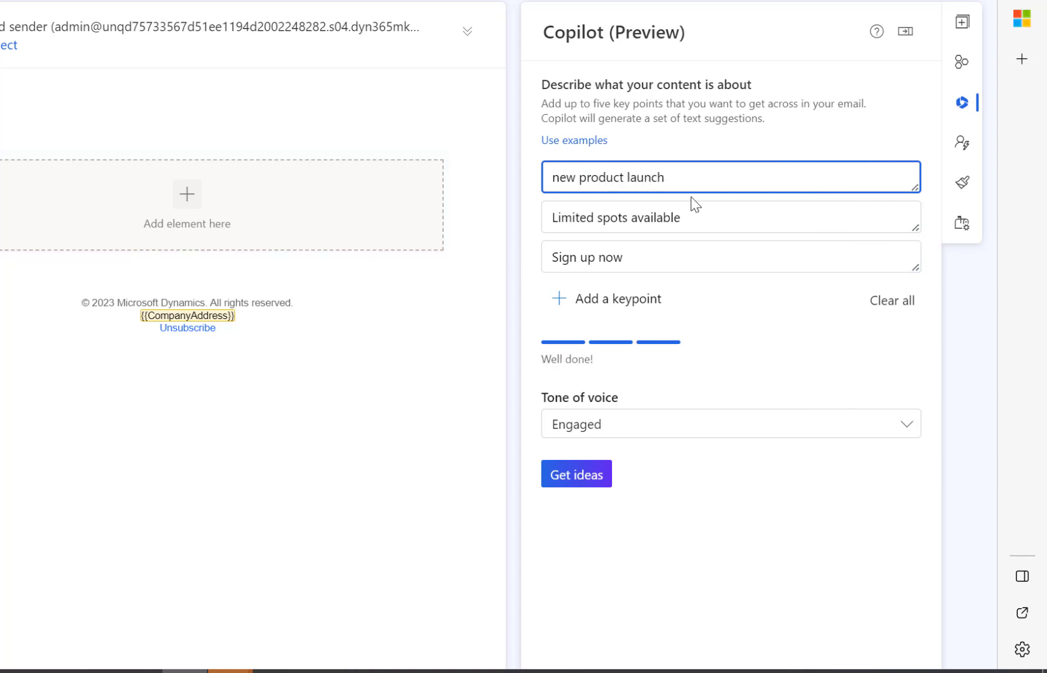
pyautogui.tripleClick(722, 215)
pyautogui.press('BackSpace')
pyautogui.write('new features demonst')
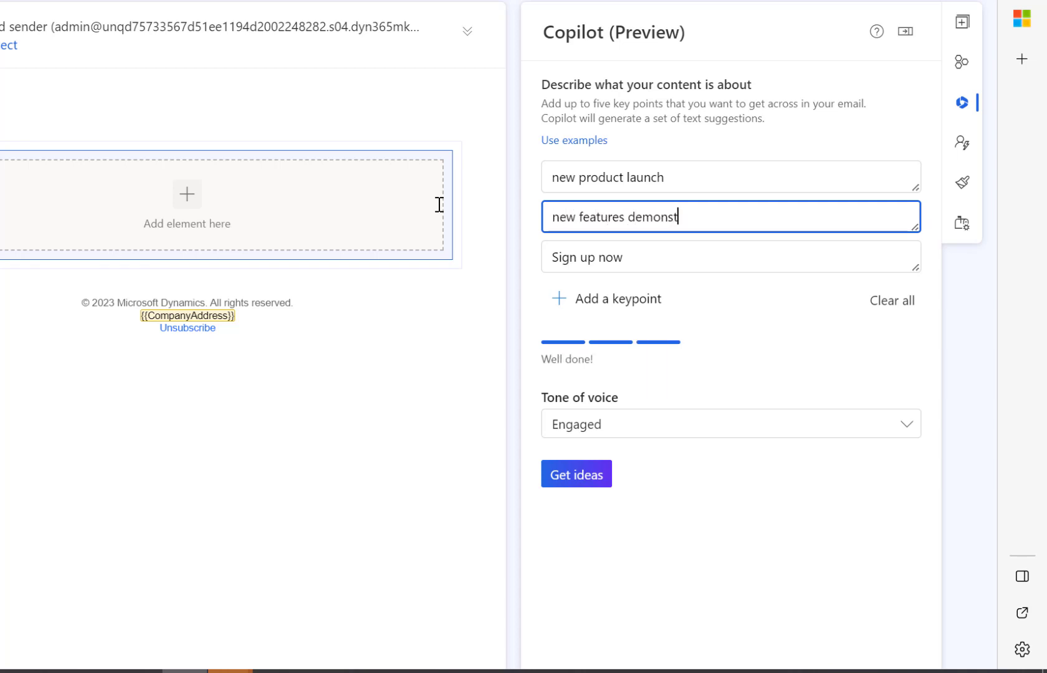
pyautogui.write('rated')
pyautogui.click(625, 299)
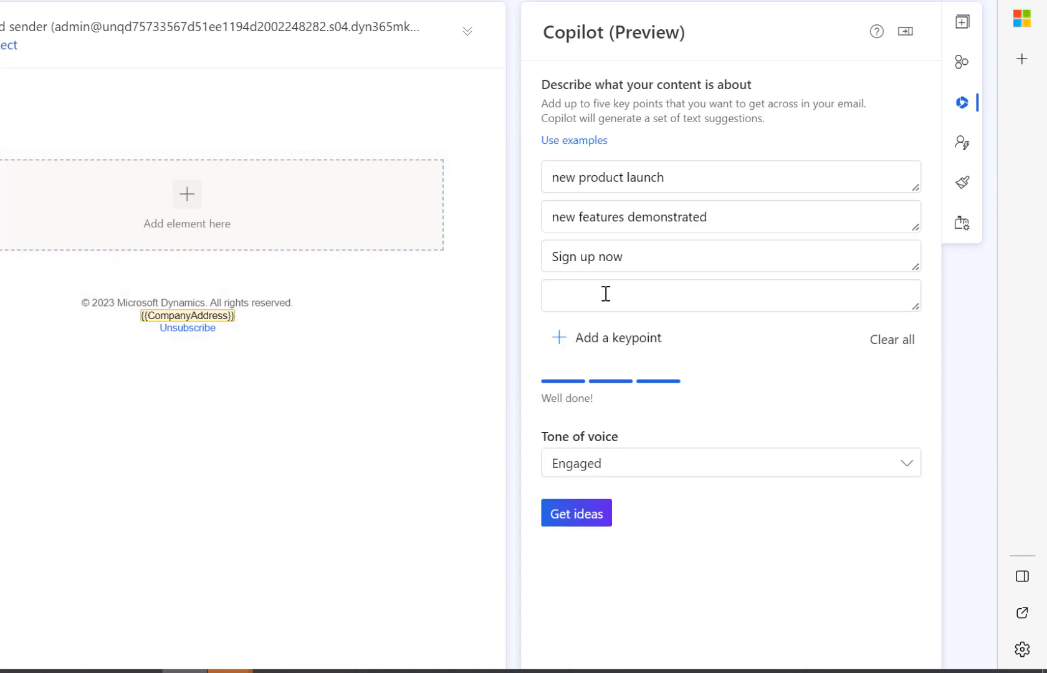
pyautogui.click(605, 293)
pyautogui.write('first 200 places reserved for premier customers')
pyautogui.click(608, 295)
pyautogui.write('a')
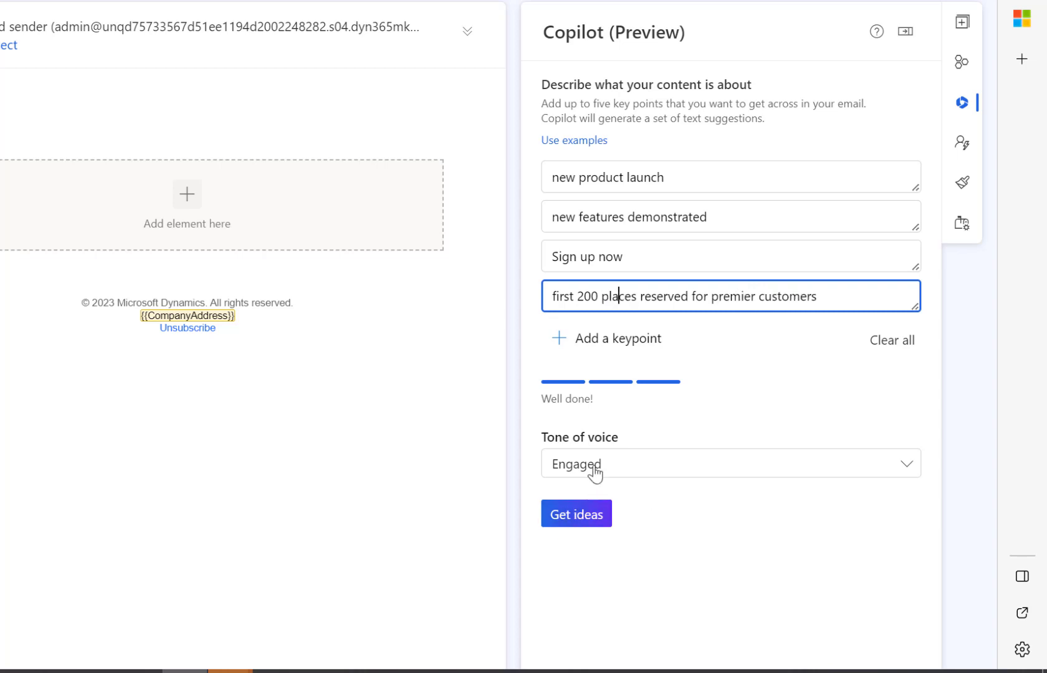
# Set the tone of voice to Formal and generate ideas from the updated key points
pyautogui.click(594, 472)
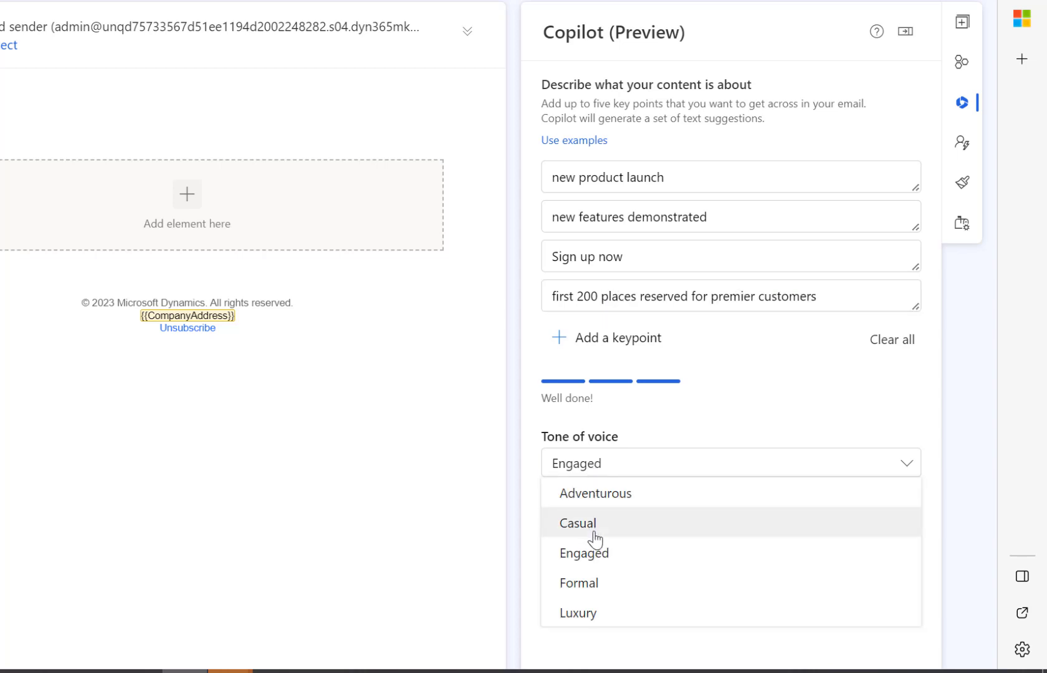
pyautogui.click(593, 582)
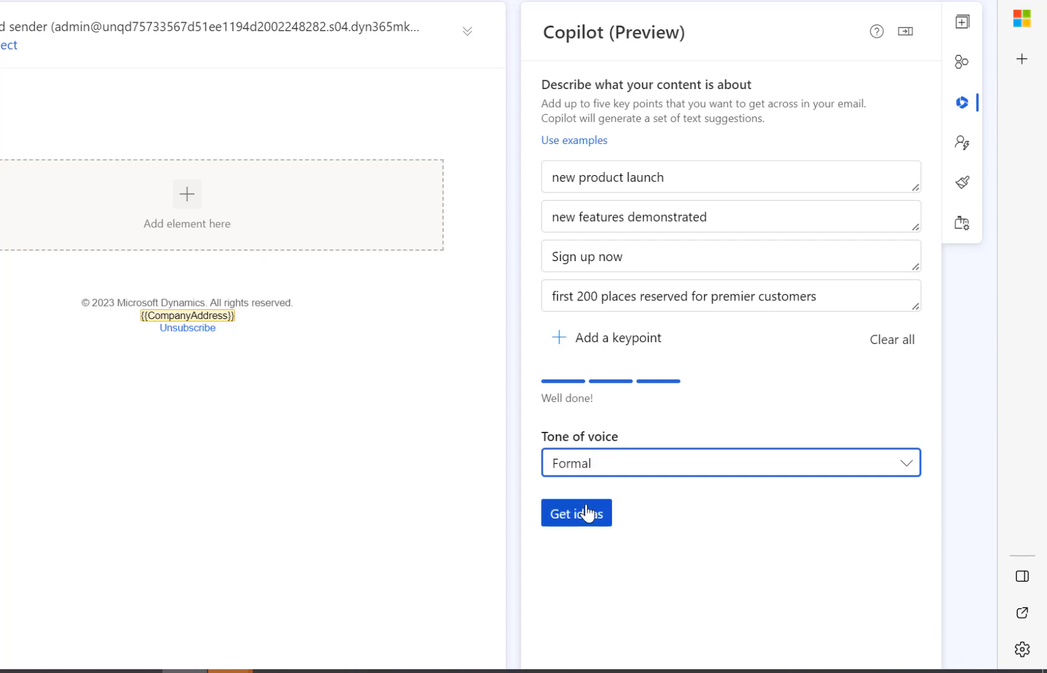
pyautogui.click(590, 519)
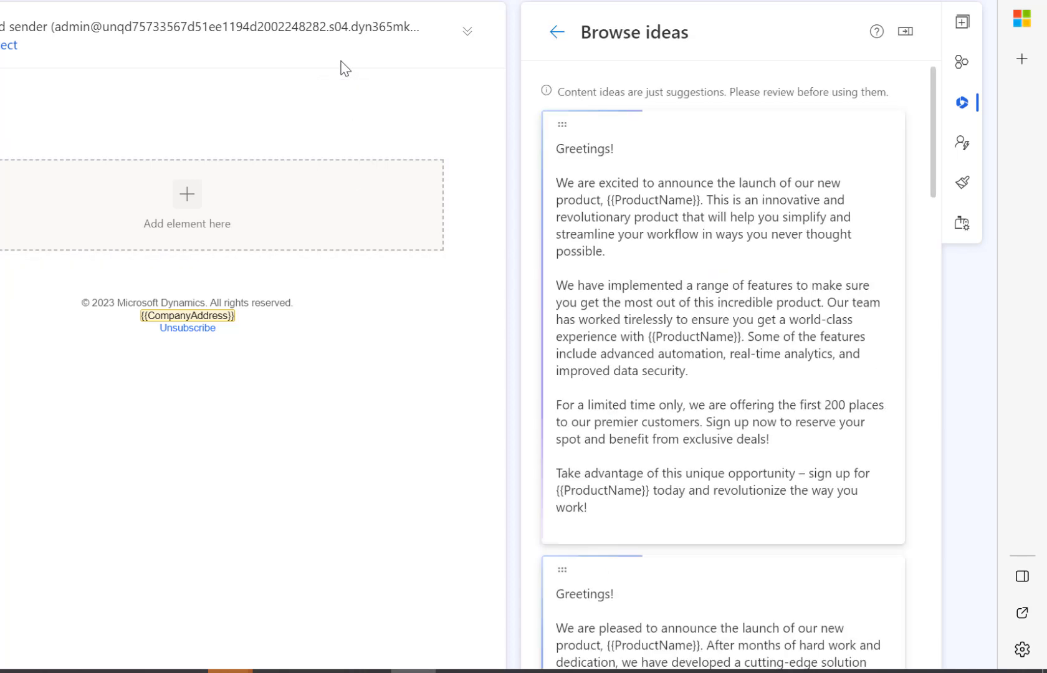
# Place Copilot's second Greetings product-launch idea into the empty email body as a Text element
pyautogui.scroll(-5, 925, 200)
pyautogui.scroll(-4, 922, 262)
pyautogui.scroll(2, 912, 278)
pyautogui.moveTo(581, 171)
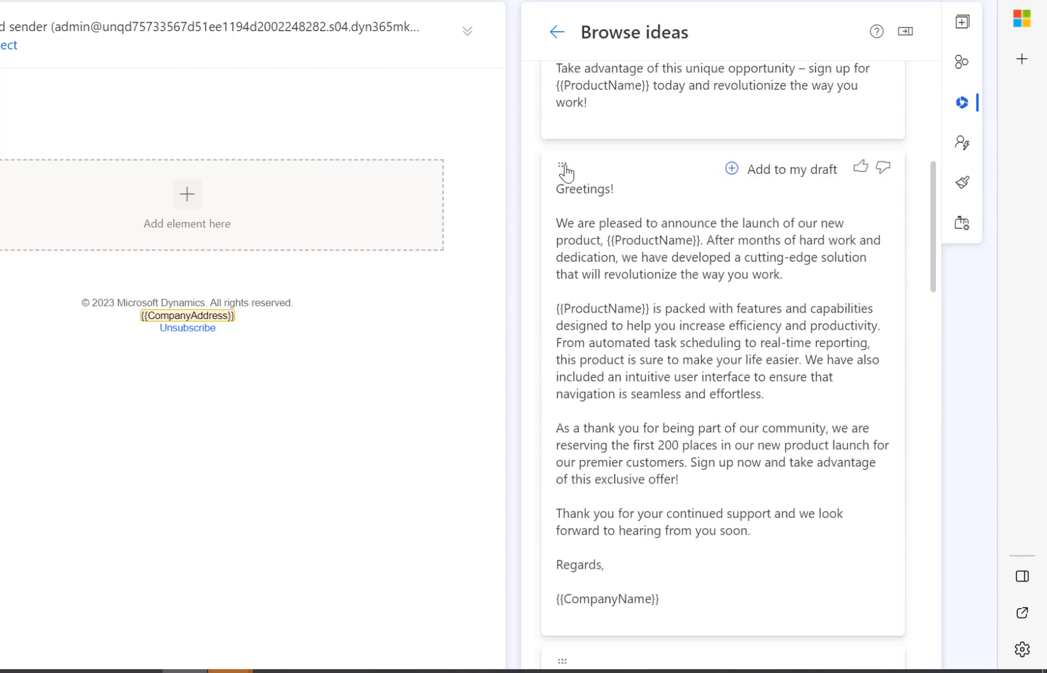
pyautogui.moveTo(562, 166); pyautogui.dragTo(214, 197)
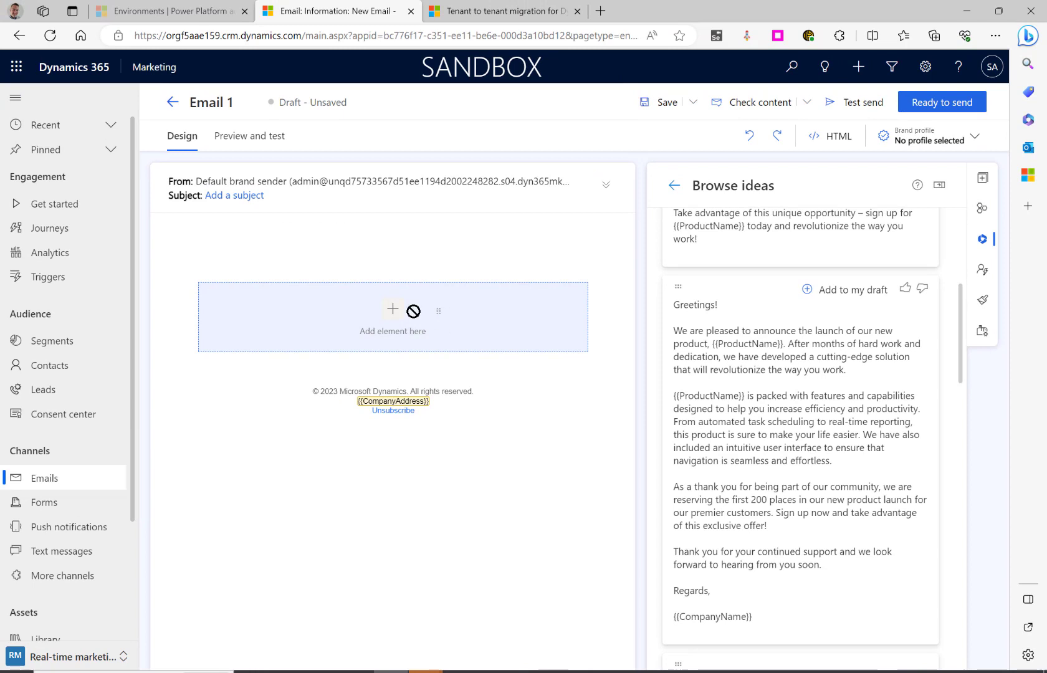
pyautogui.moveTo(414, 311)
pyautogui.mouseDown()
pyautogui.moveTo(390, 311)
pyautogui.moveTo(394, 319)
pyautogui.mouseUp()
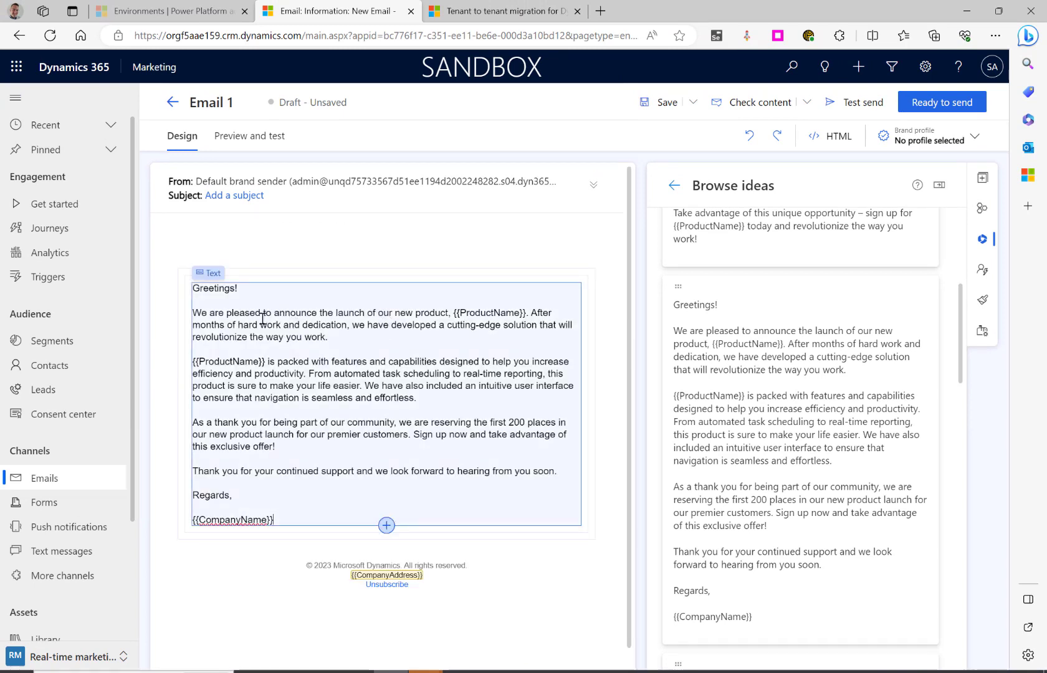